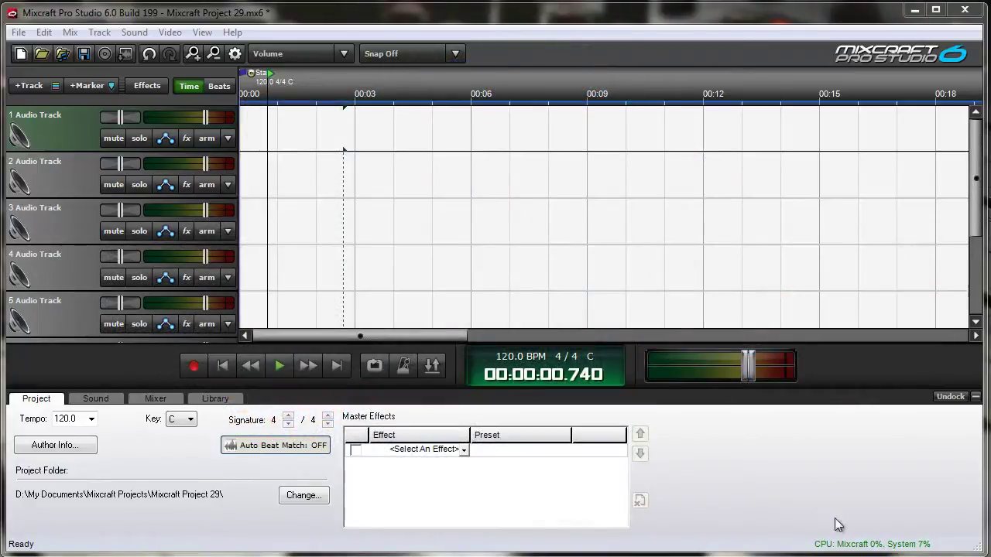
Set the sound device to ASIO using M-Audio Delta ASIO, with Analog In 1/2 input and Analog Out 1/2 output.
left_click(234, 53)
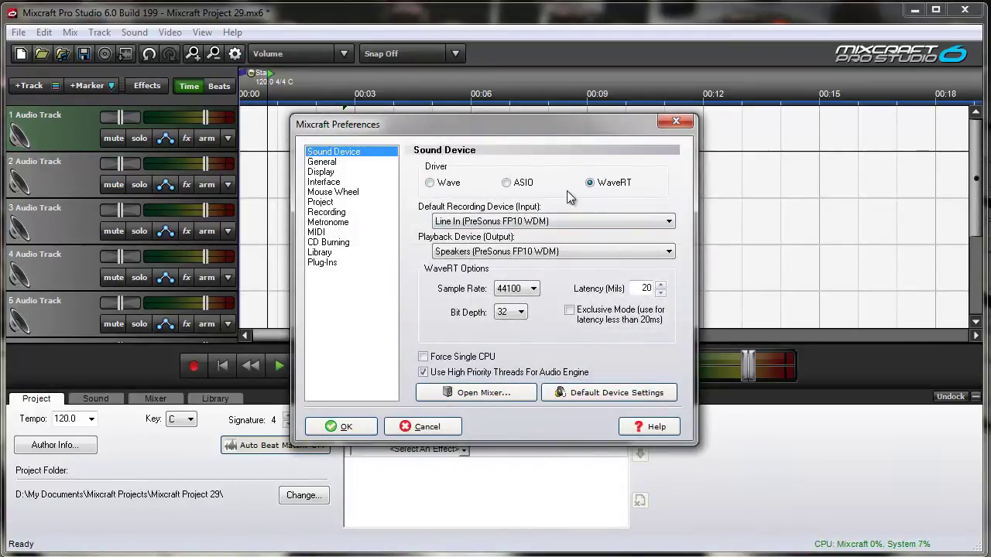
left_click(506, 183)
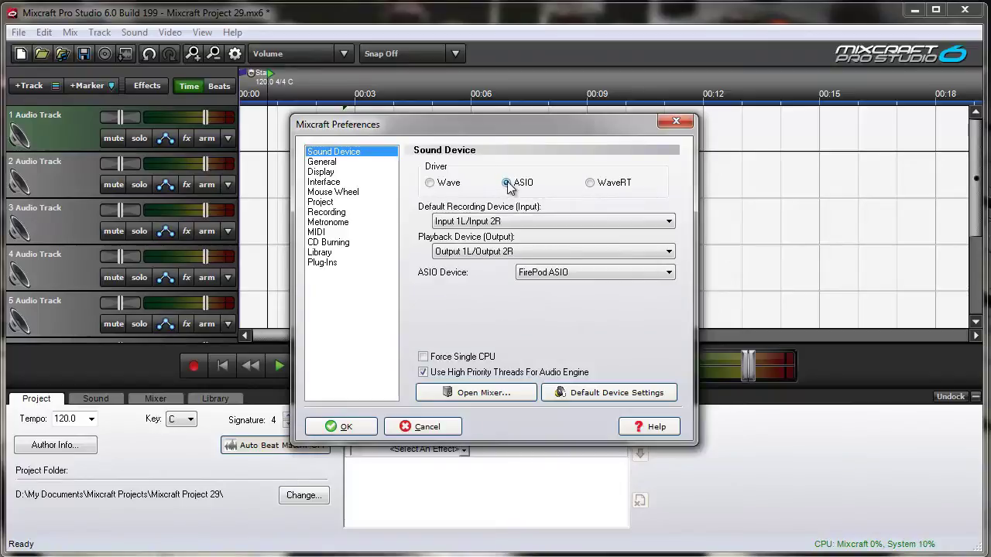
left_click(552, 272)
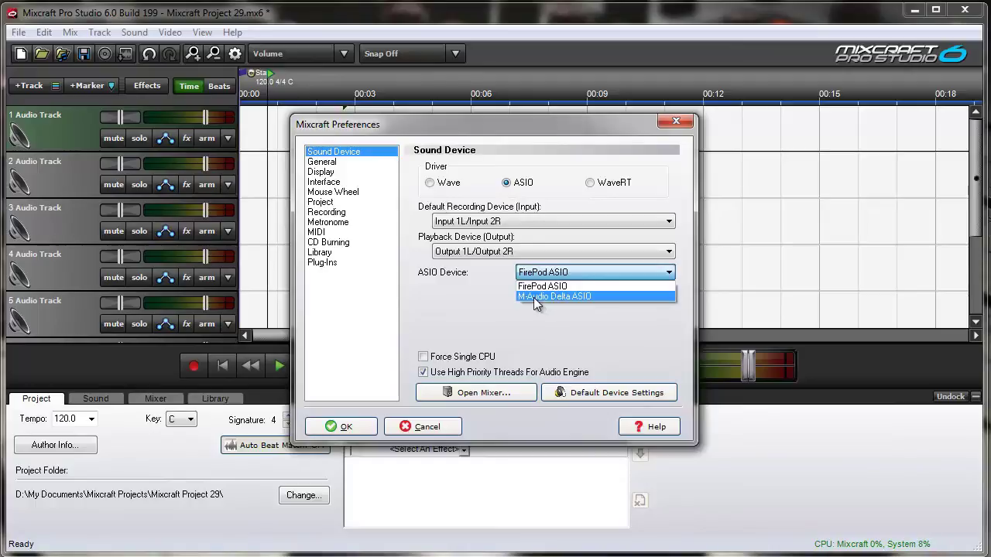
left_click(561, 300)
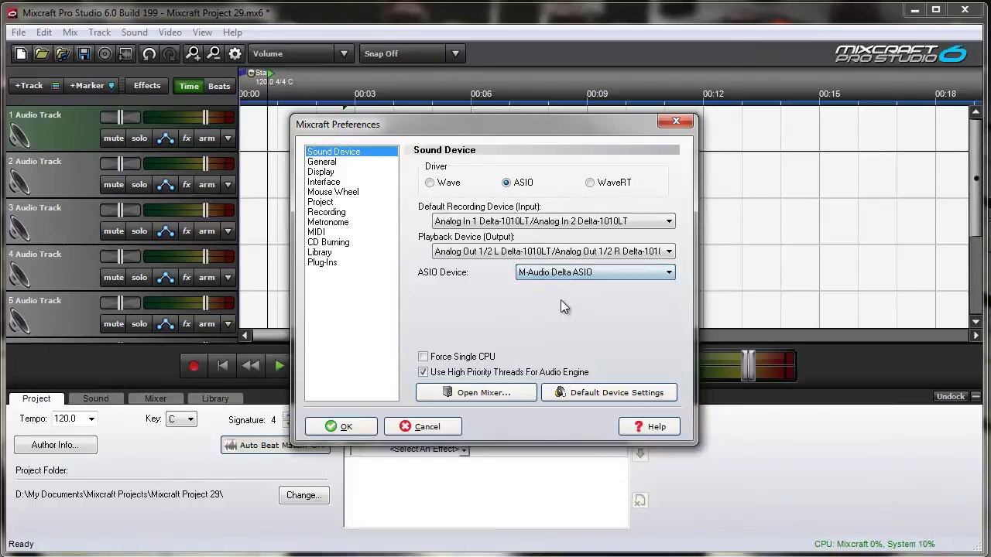
left_click(513, 222)
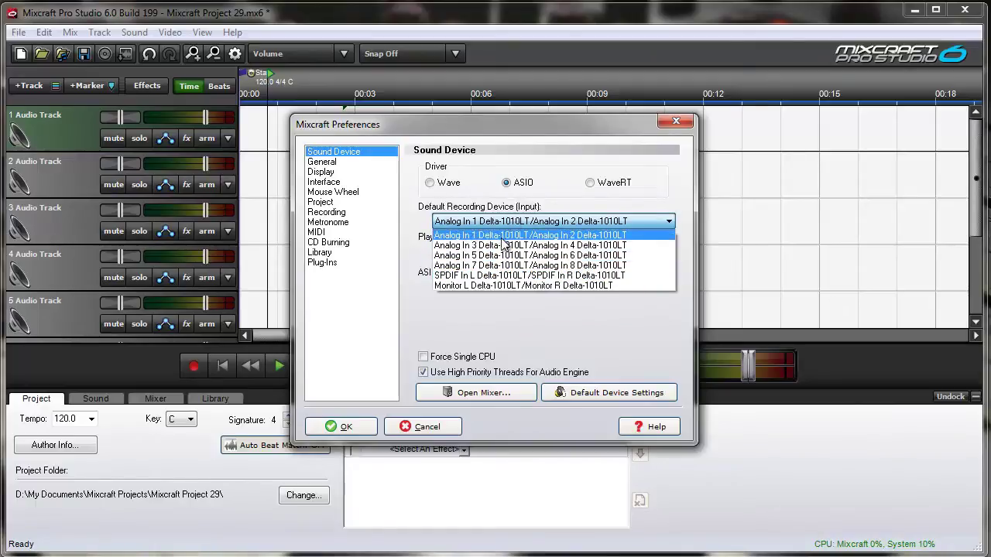
left_click(505, 235)
left_click(504, 252)
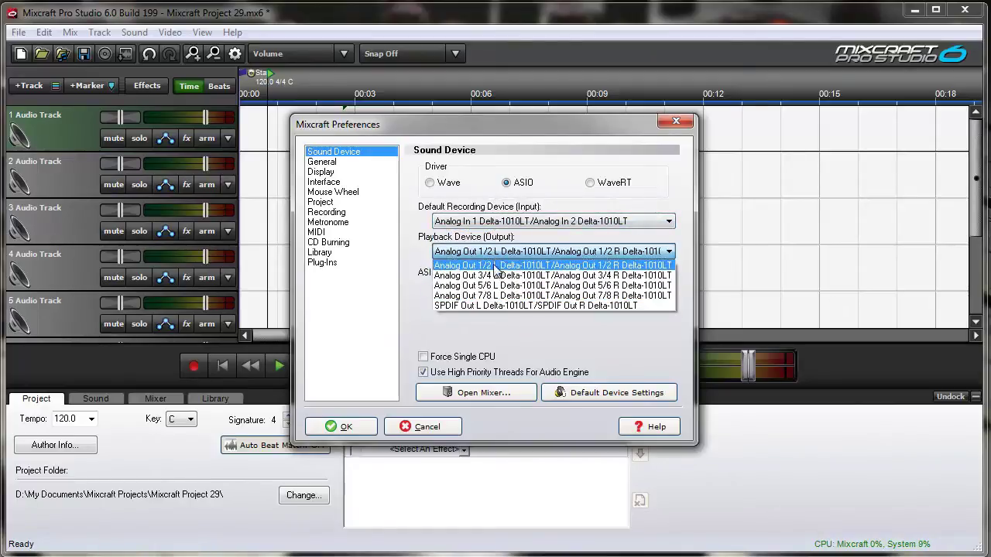
left_click(438, 343)
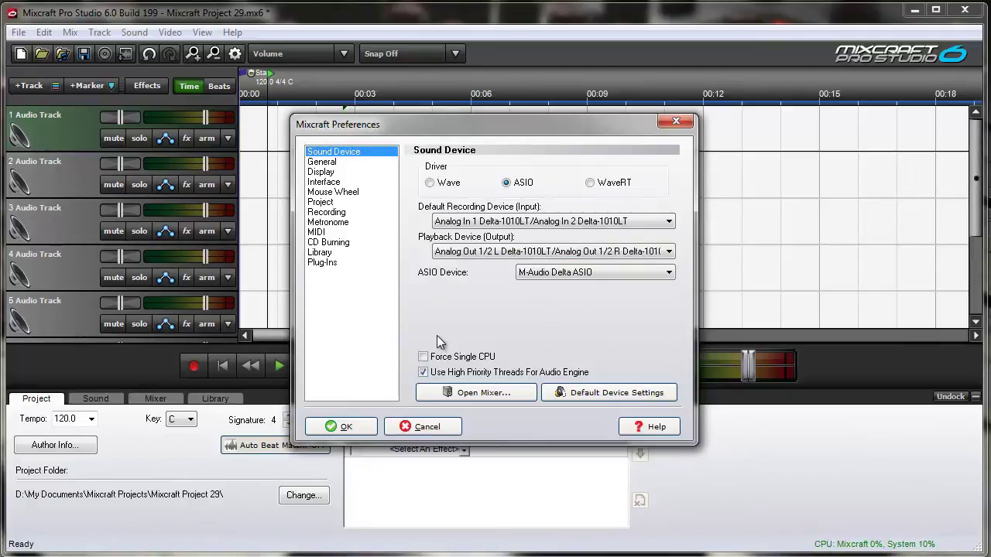
Apply the ASIO settings and browse Track 1's Delta-1010LT recording input options.
left_click(366, 428)
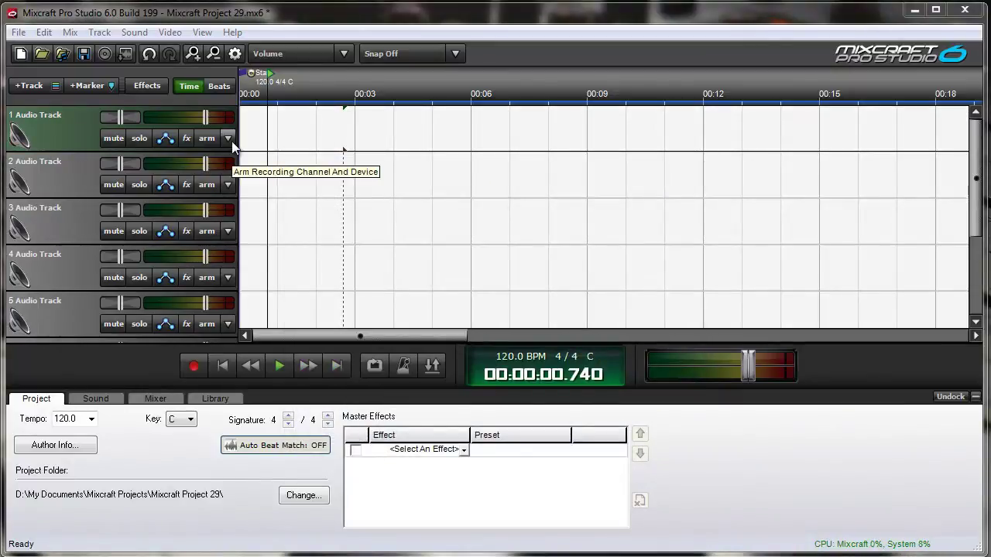
left_click(227, 138)
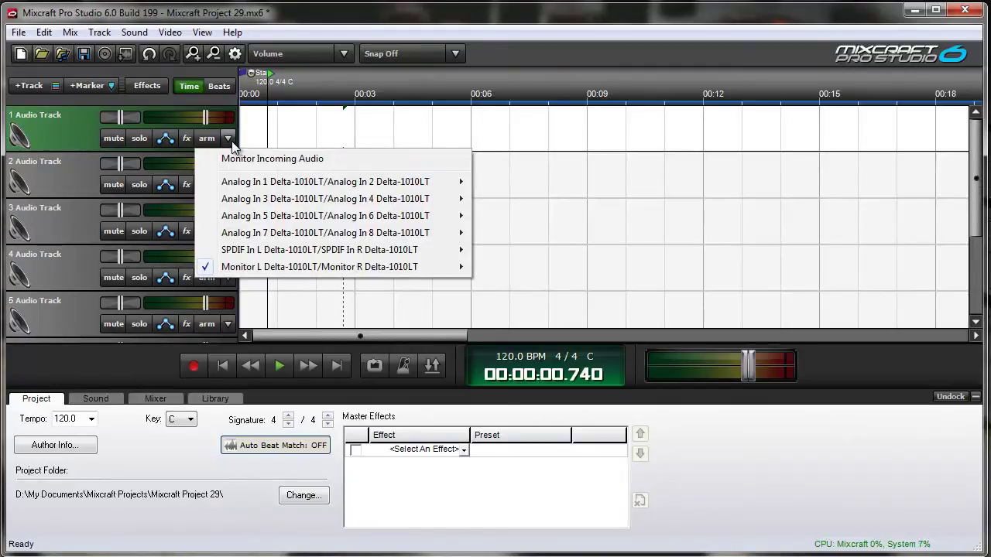
mouse_move(267, 189)
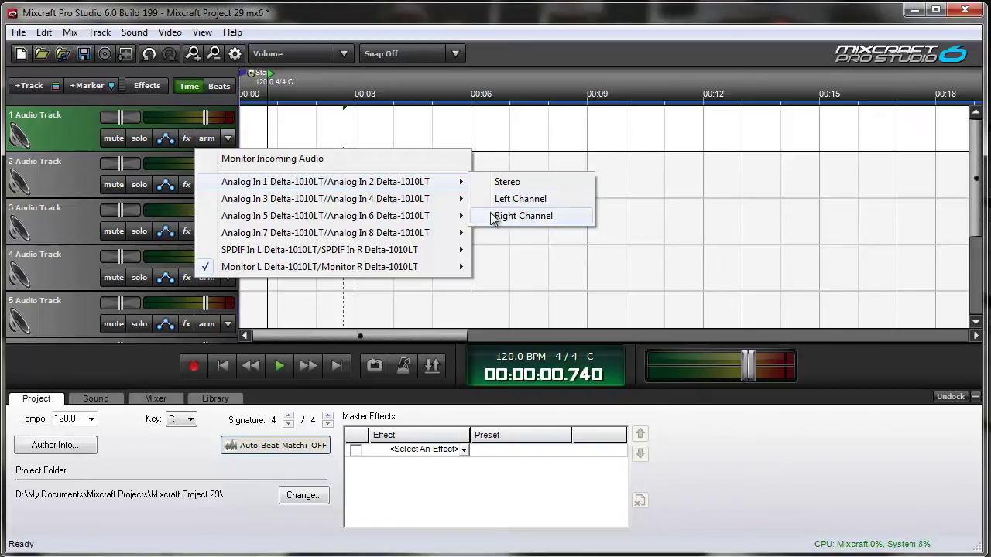
mouse_move(393, 203)
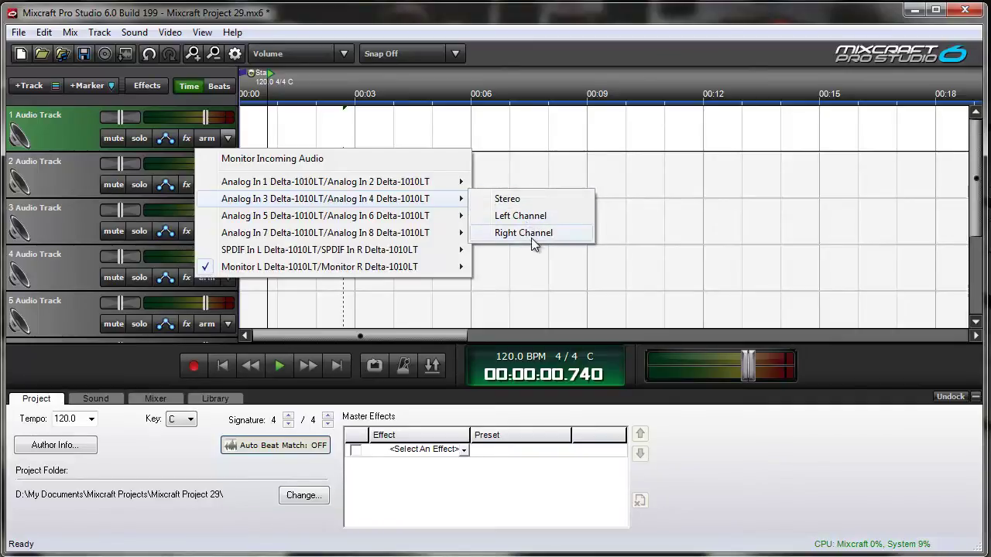
mouse_move(453, 217)
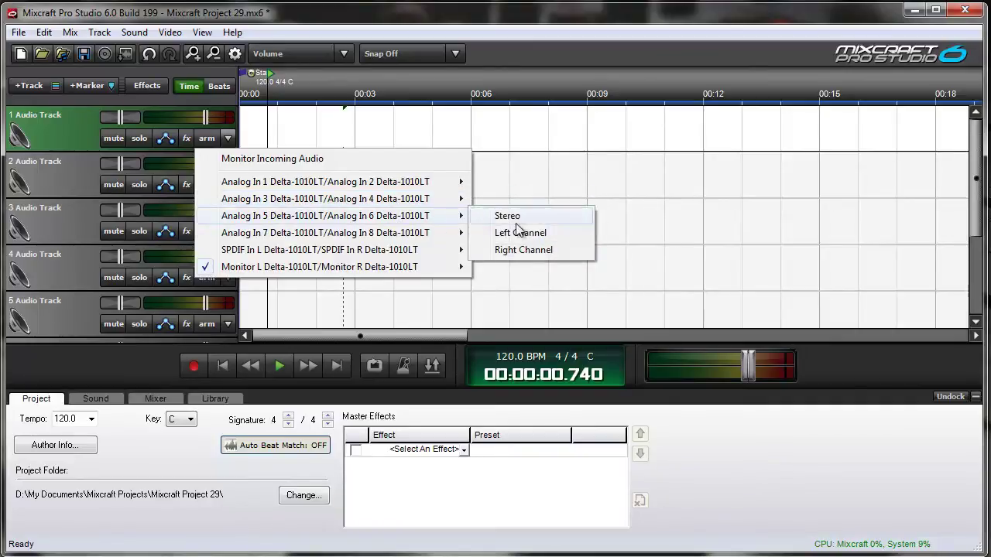
mouse_move(379, 186)
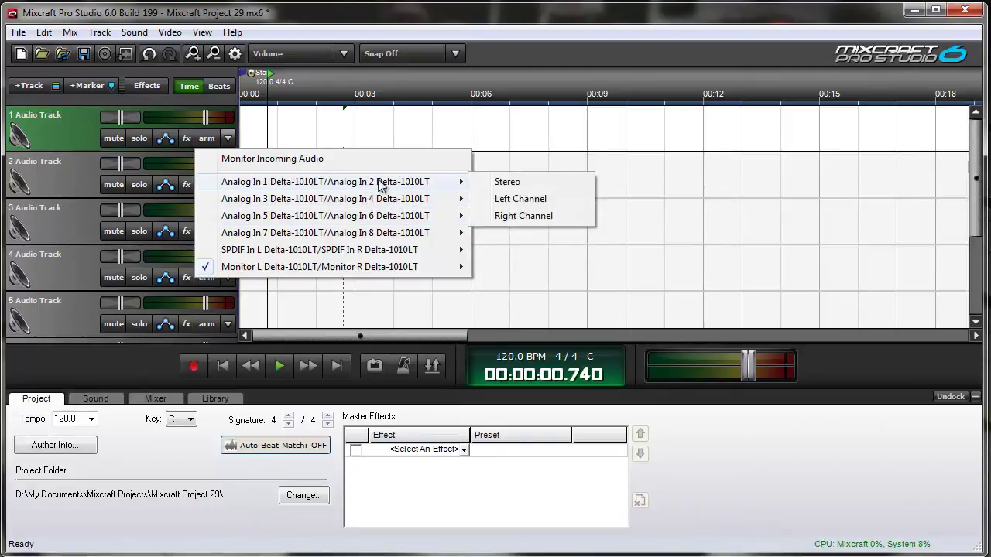
Arm Track 1 and Track 2 on the left and right channels of Analog In 1/2.
left_click(511, 199)
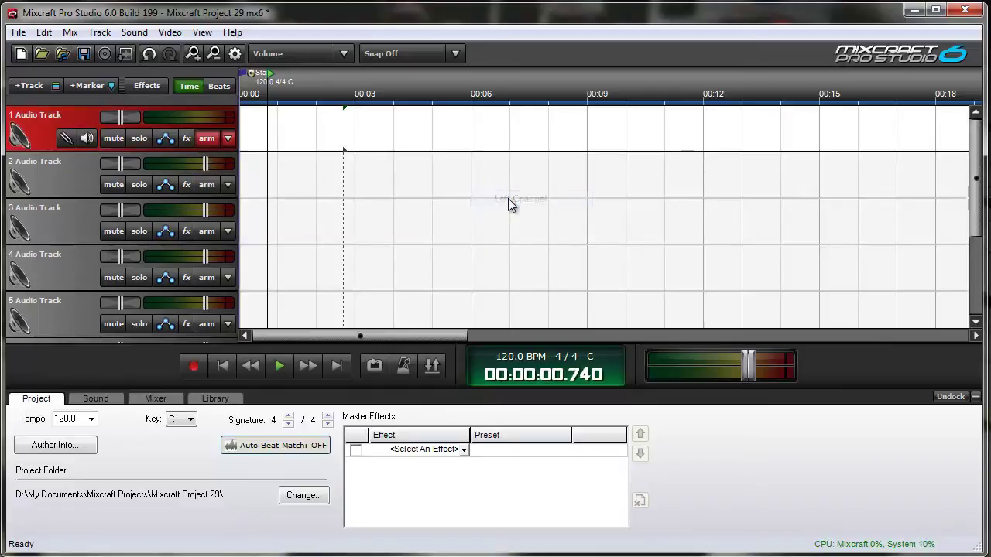
left_click(229, 186)
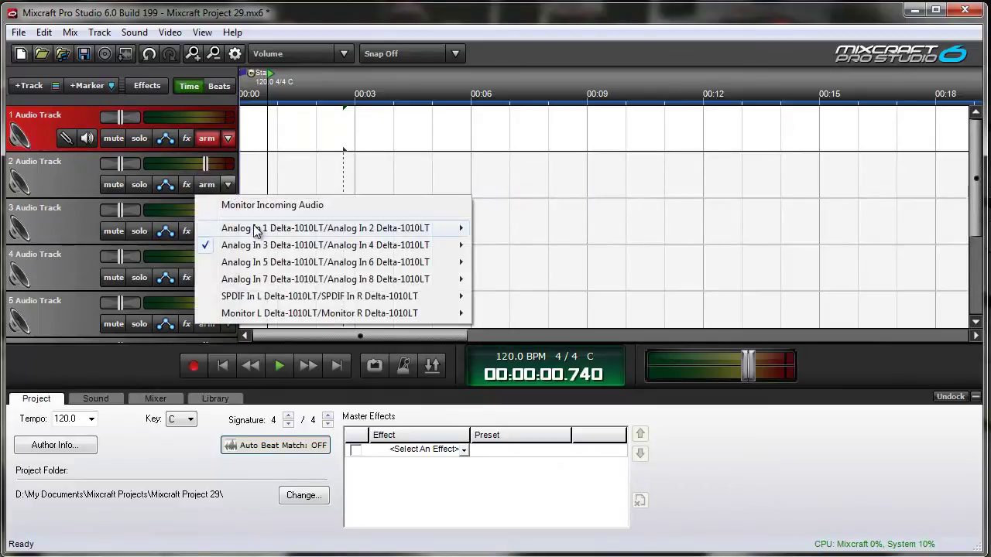
mouse_move(300, 230)
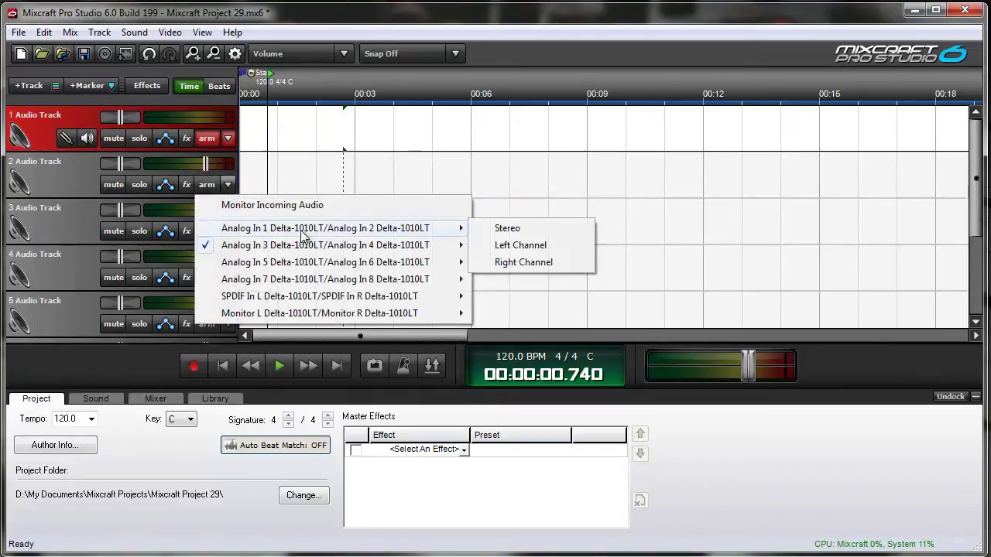
left_click(523, 263)
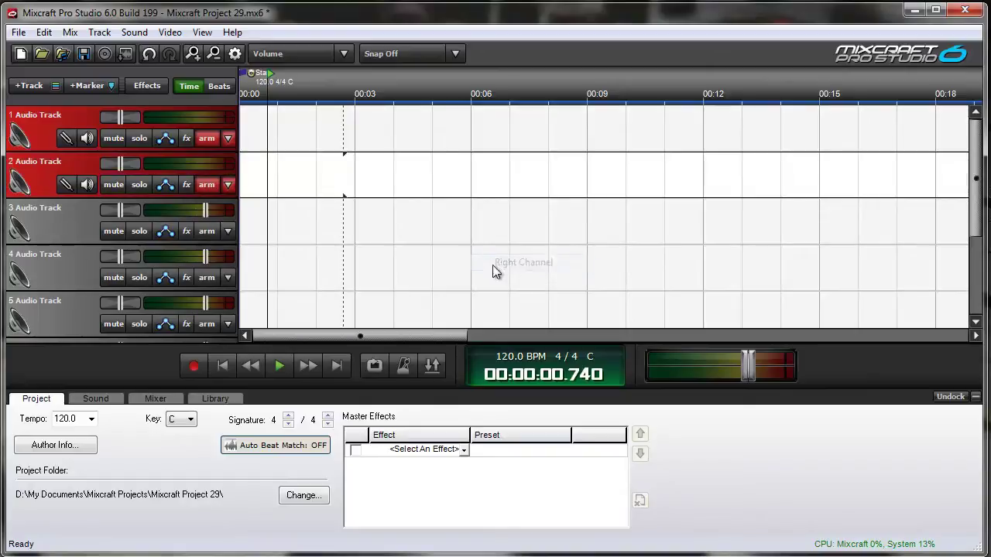
Arm Tracks 3 and 4 on Analog In 3/4 left and right, then record from the start.
left_click(229, 230)
mouse_move(287, 292)
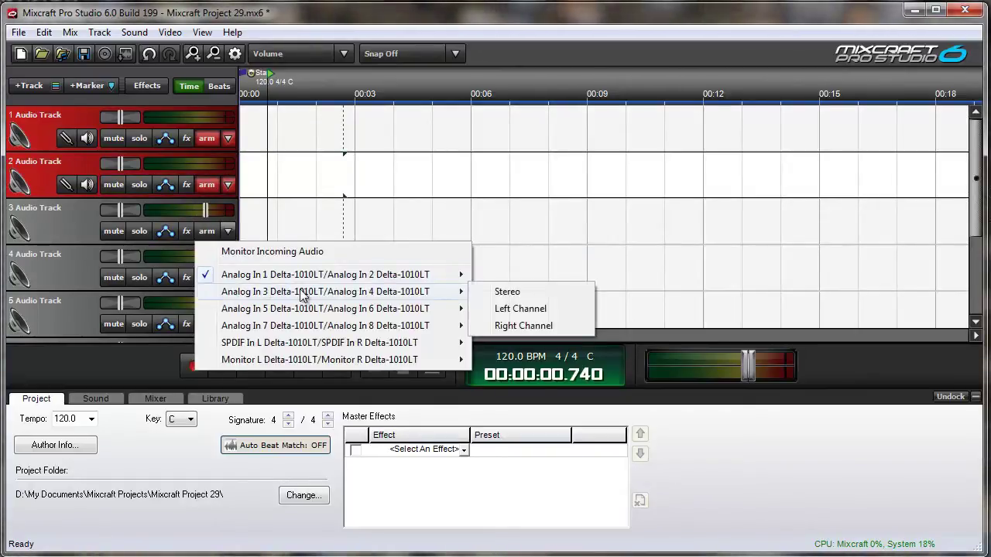
left_click(511, 309)
left_click(227, 277)
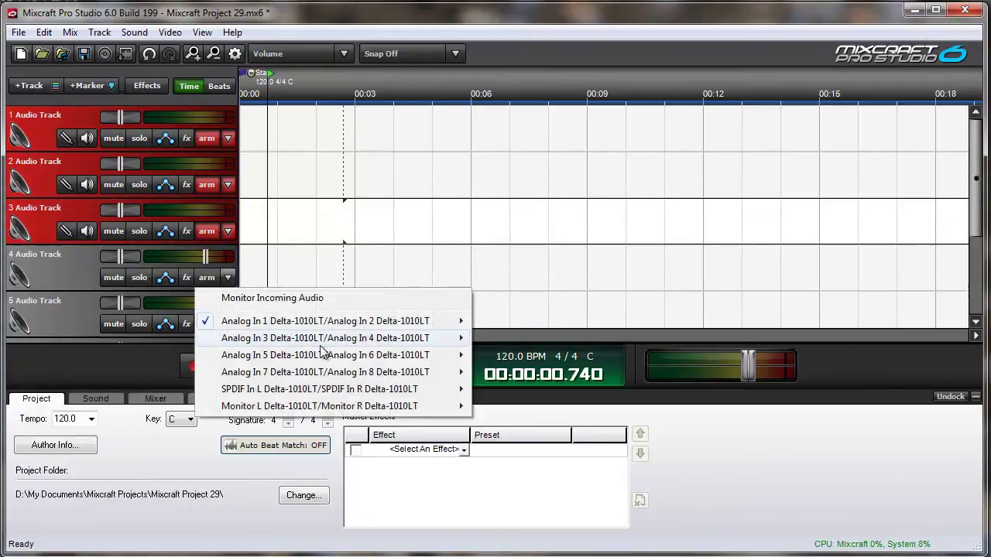
mouse_move(424, 345)
left_click(533, 372)
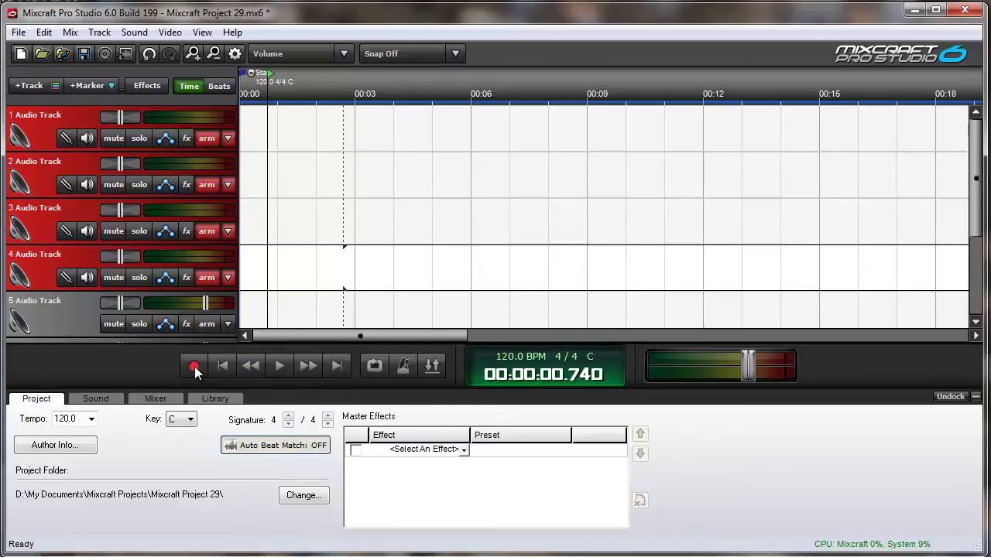
left_click(225, 366)
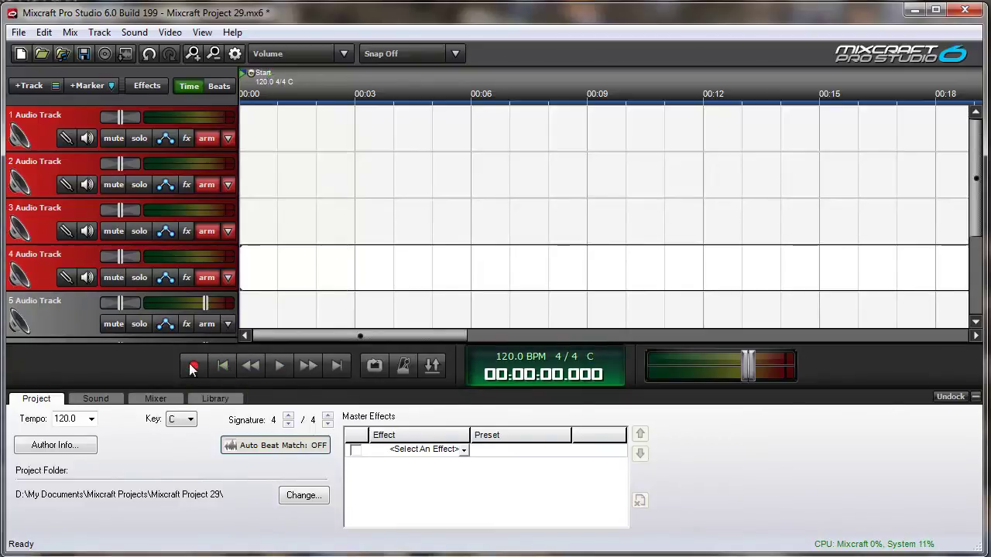
left_click(193, 368)
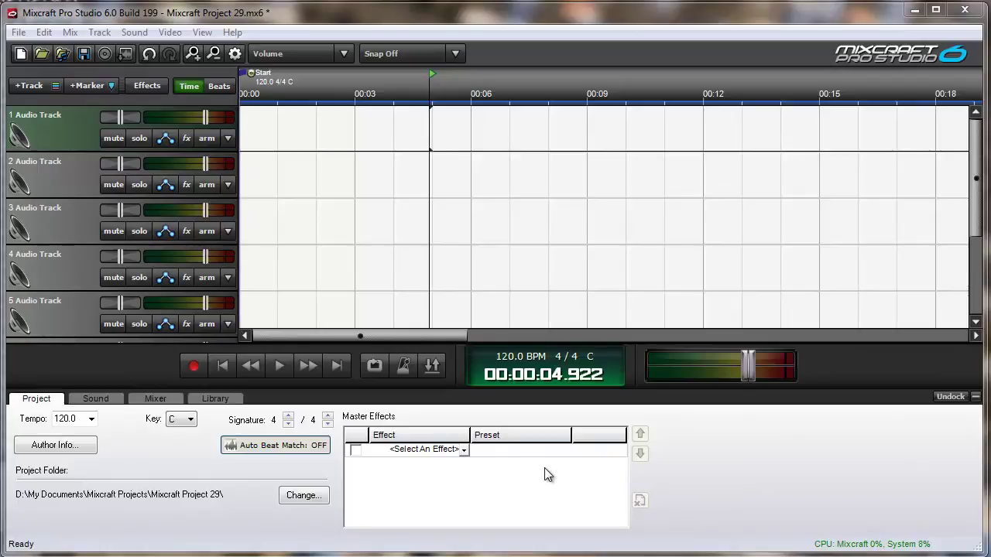
Change the ASIO device to FirePod ASIO and apply it.
left_click(236, 54)
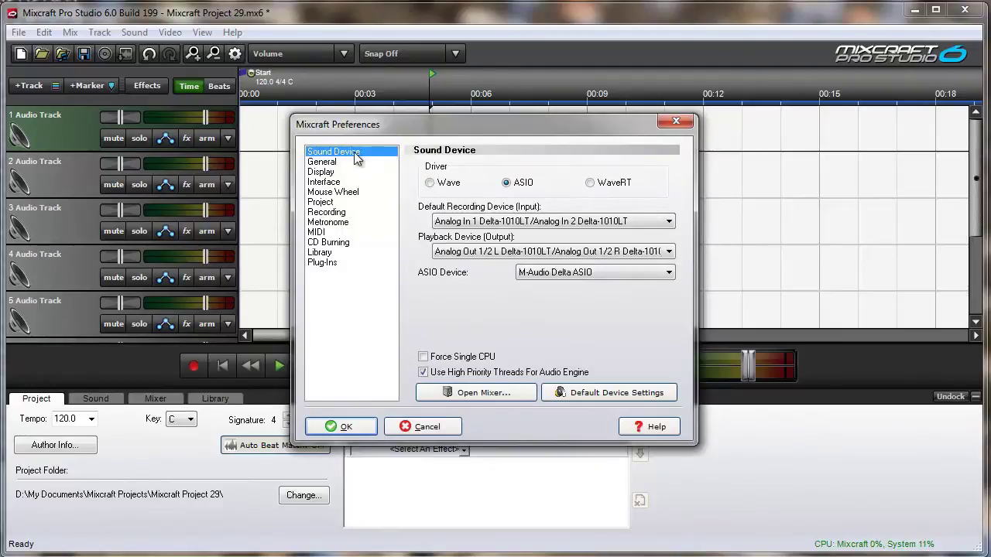
left_click(540, 276)
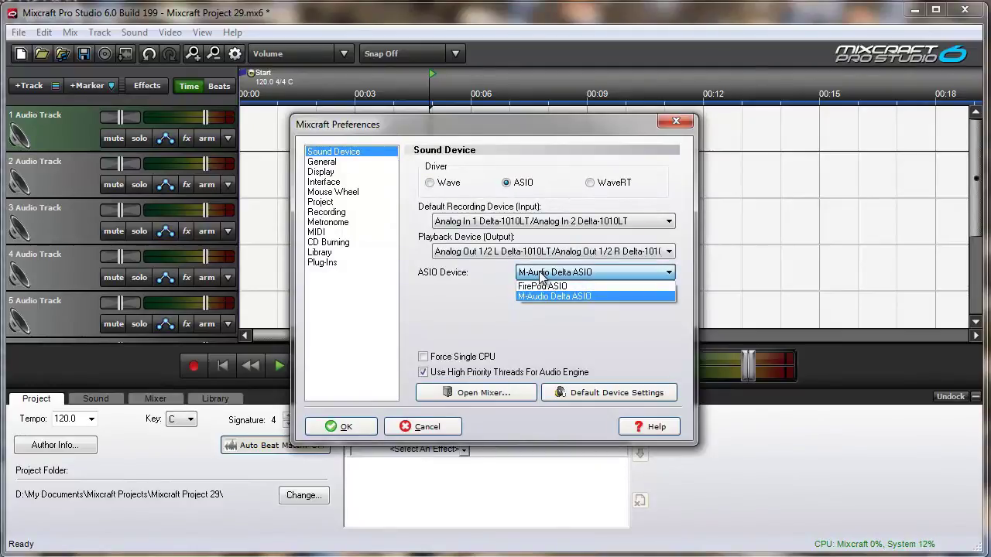
left_click(577, 286)
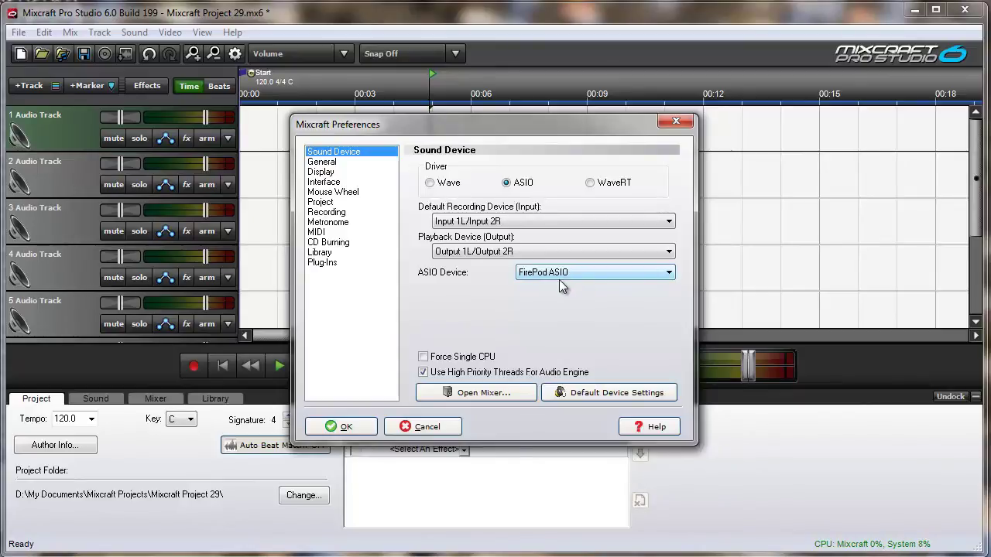
left_click(346, 427)
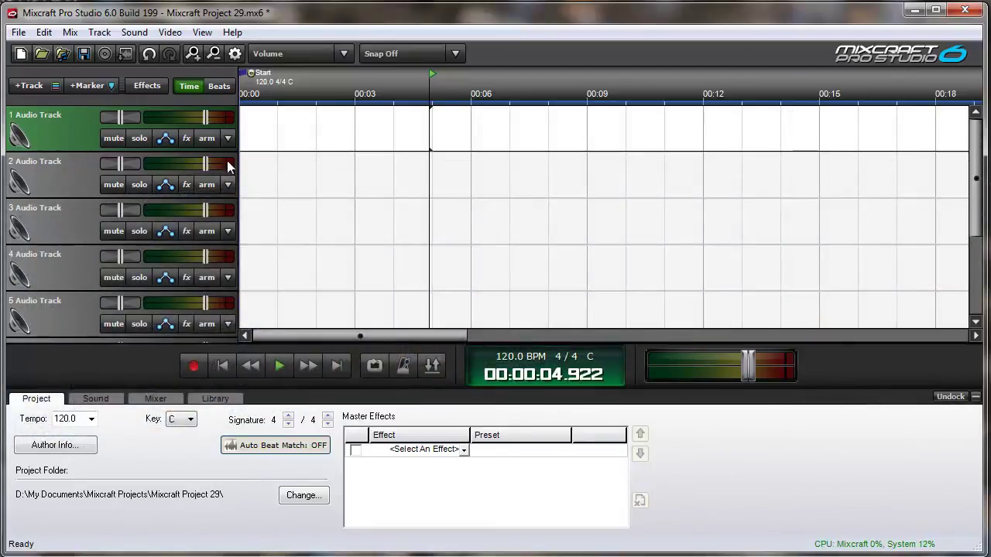
Arm Track 1 on FirePod Input 1 left channel and Track 2 on Input 3 left channel.
left_click(228, 138)
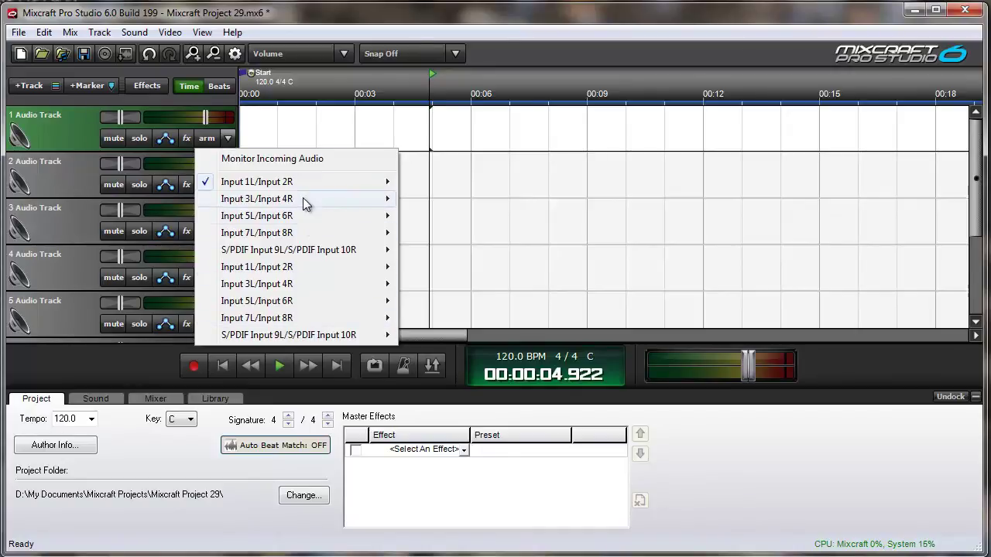
mouse_move(297, 180)
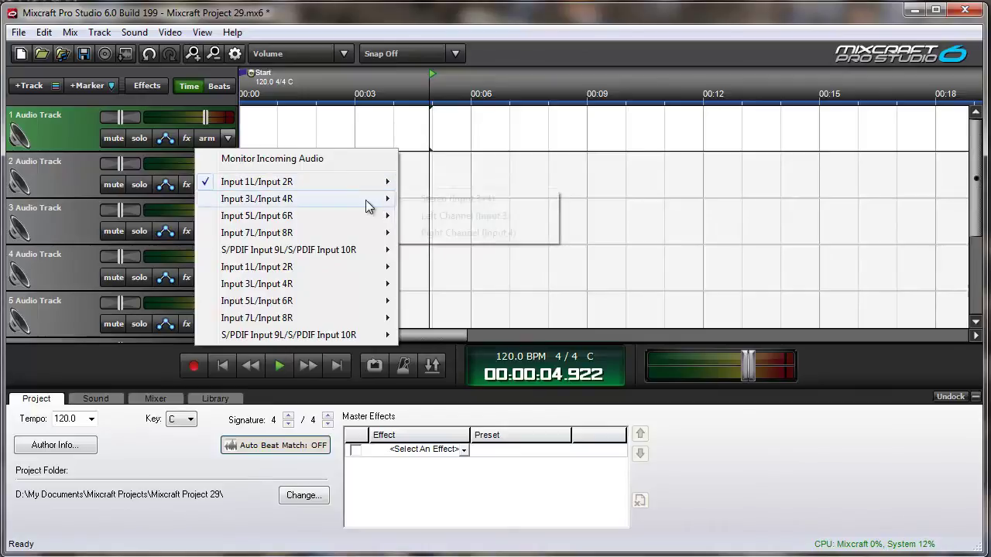
mouse_move(369, 200)
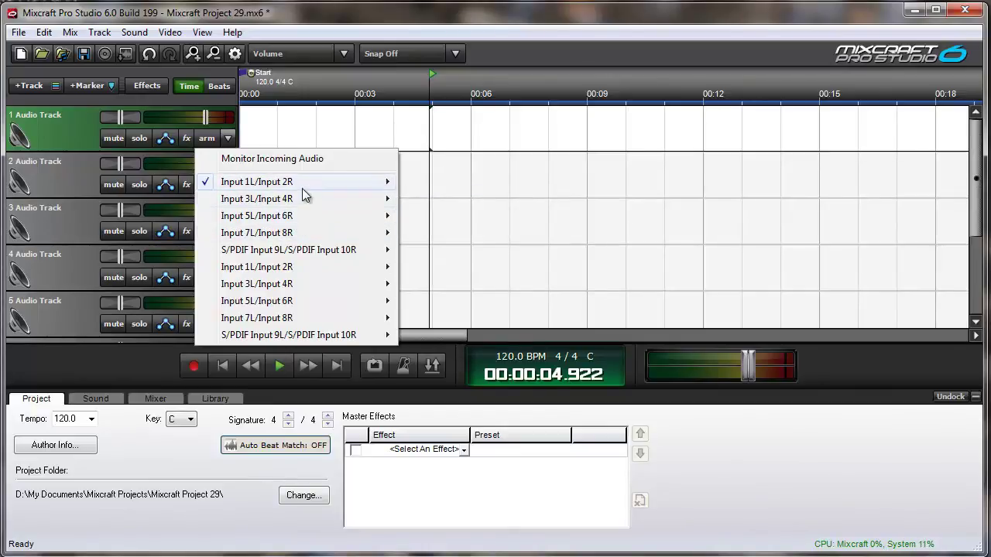
mouse_move(314, 302)
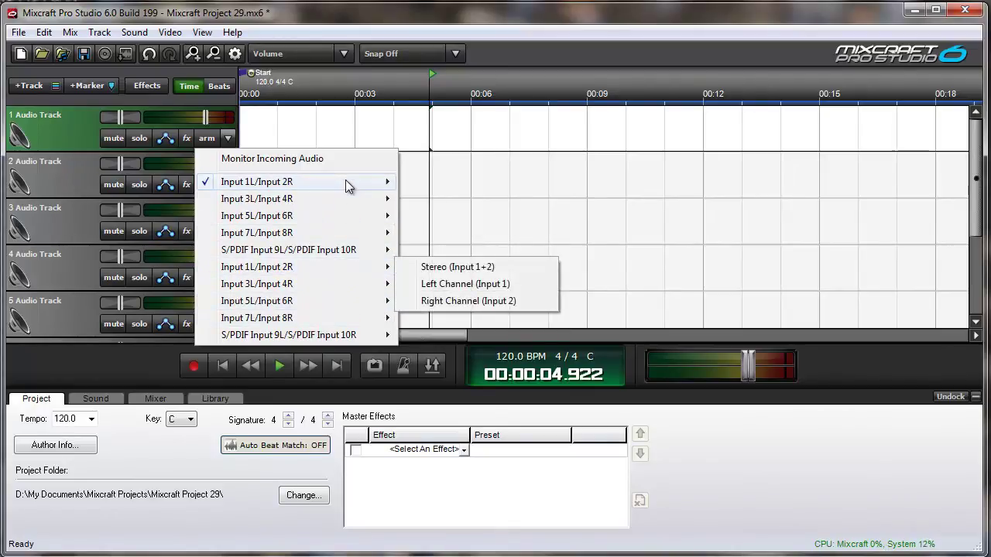
mouse_move(346, 185)
left_click(445, 199)
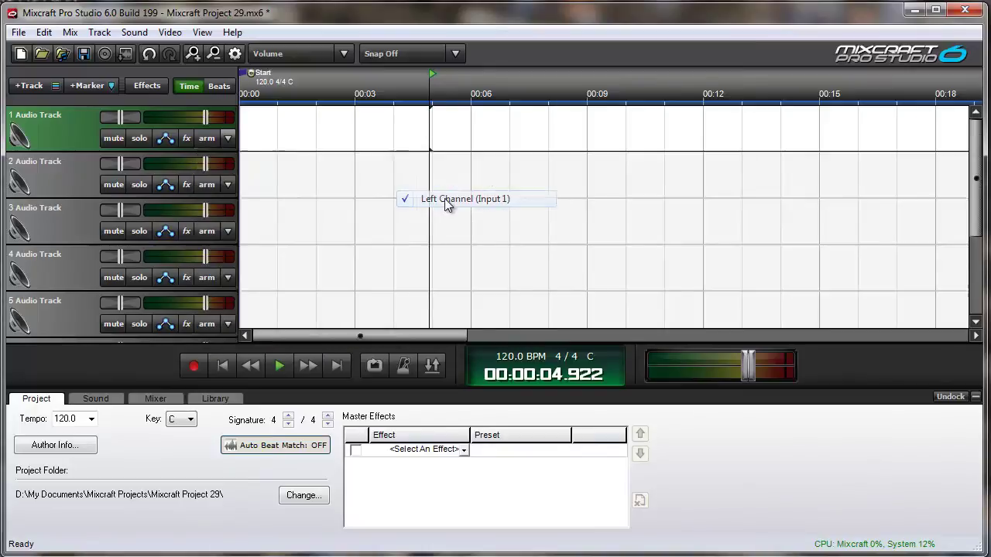
left_click(227, 184)
mouse_move(349, 246)
left_click(430, 263)
Arm Track 3 on a second-interface Input 3/4 channel and Track 4 on Input 4 right channel.
left_click(229, 230)
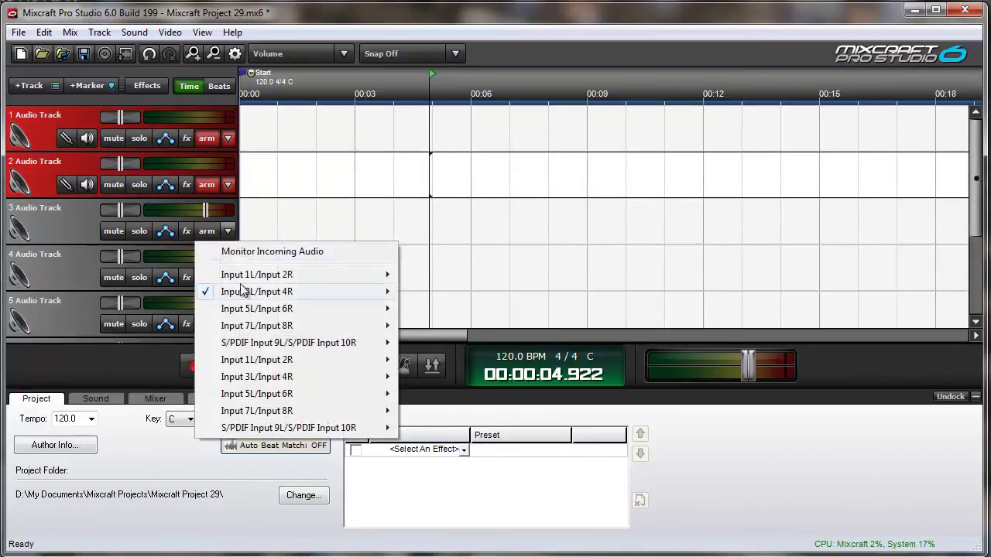
mouse_move(316, 377)
left_click(462, 392)
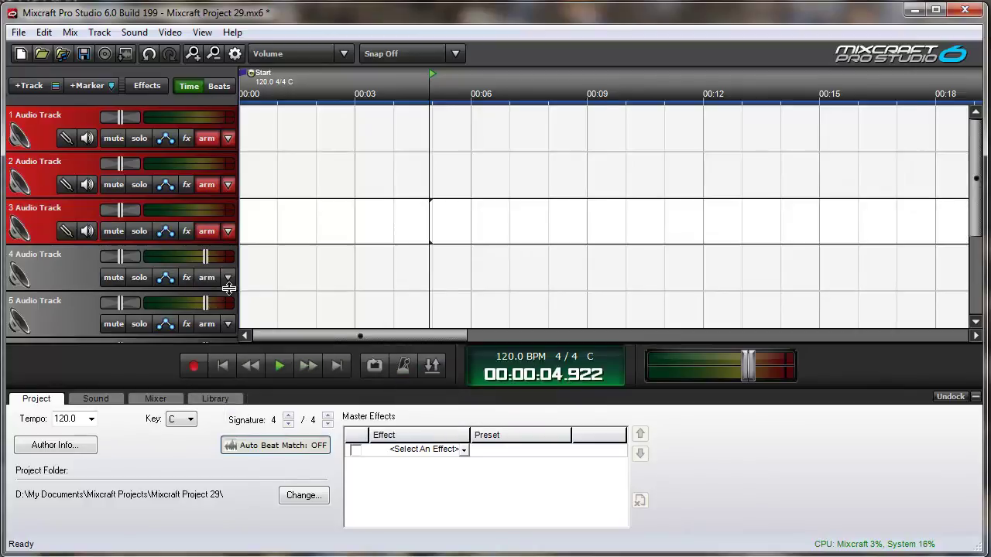
left_click(228, 280)
mouse_move(346, 422)
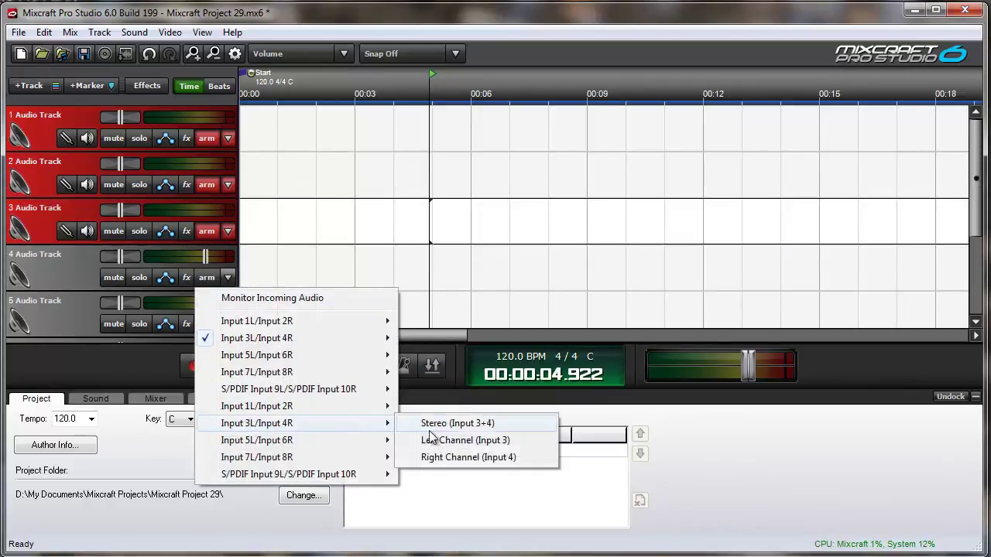
left_click(451, 457)
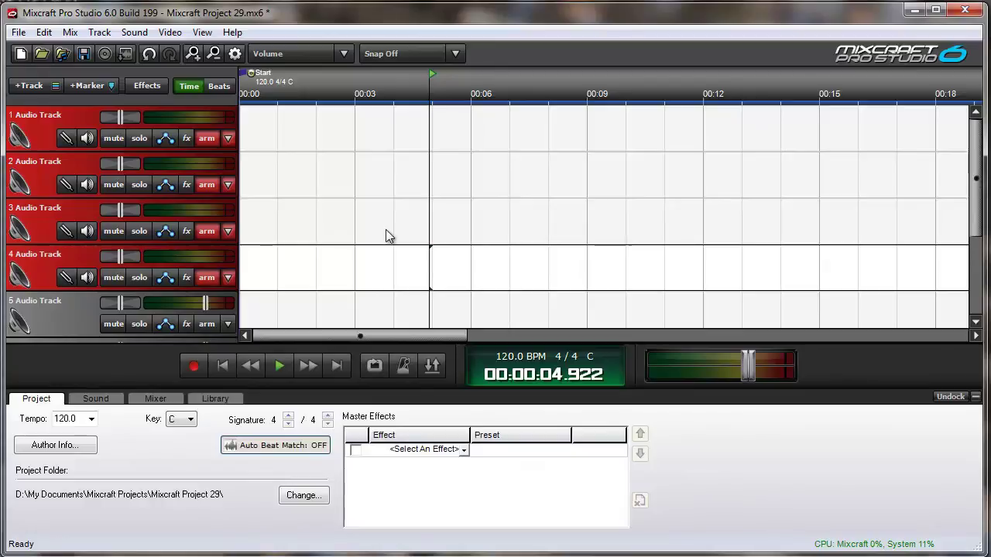
Rewind to 00:00, record a short take on all four armed tracks, then stop.
left_click(225, 365)
left_click(194, 366)
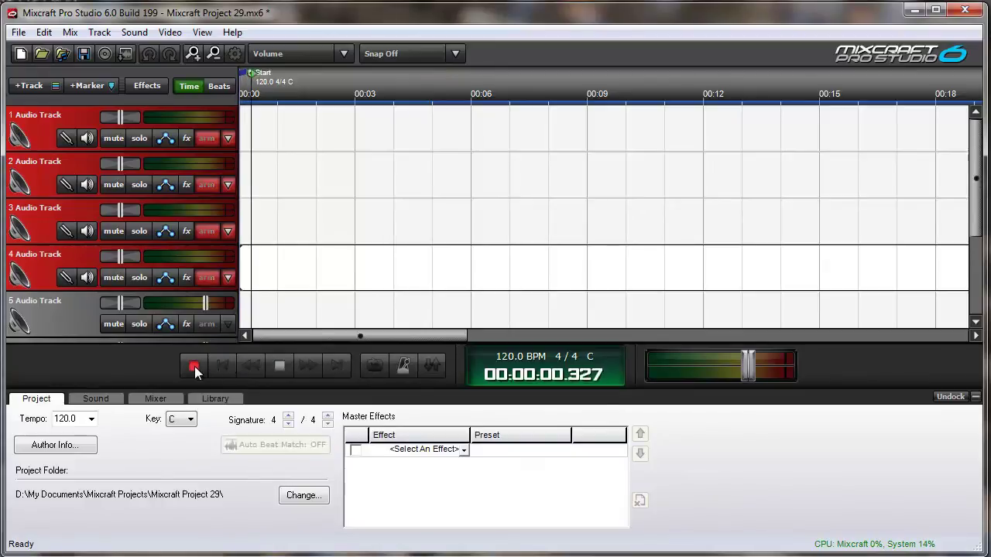
left_click(281, 366)
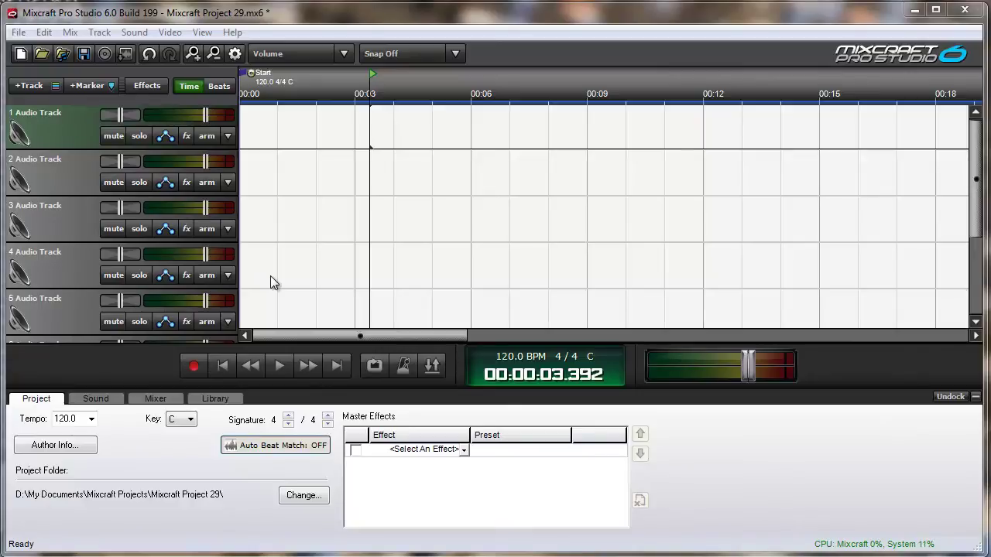
Switch the audio driver from ASIO to WaveRT and apply it.
left_click(236, 54)
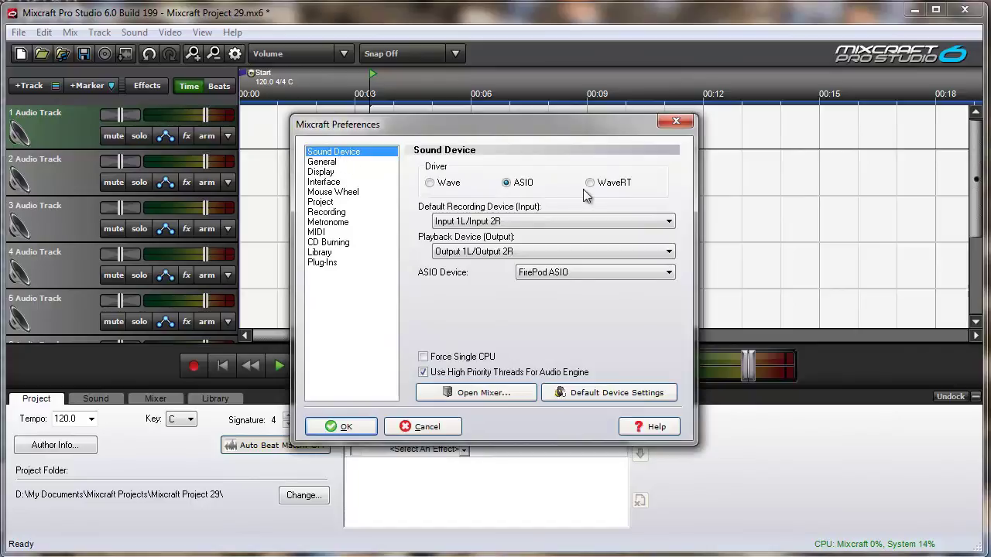
left_click(591, 184)
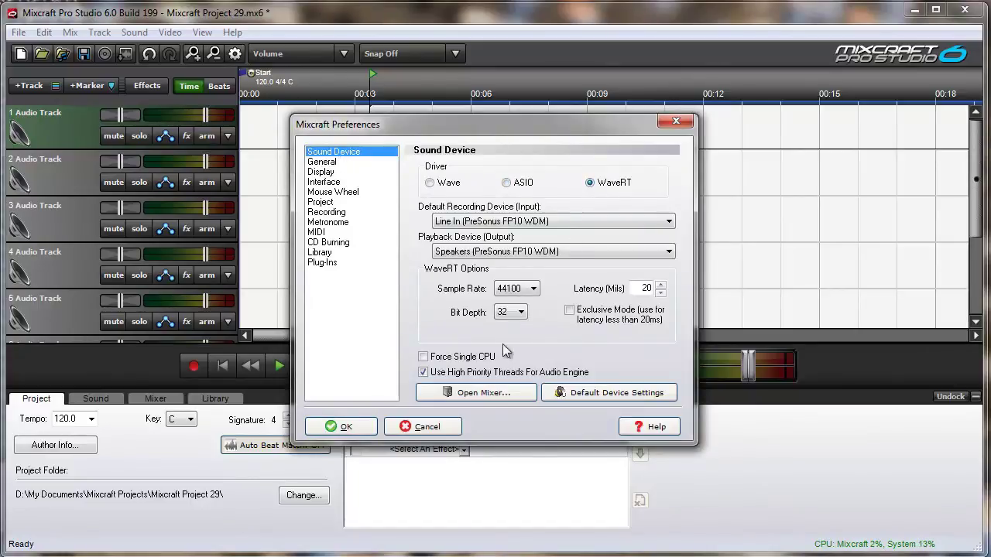
left_click(348, 426)
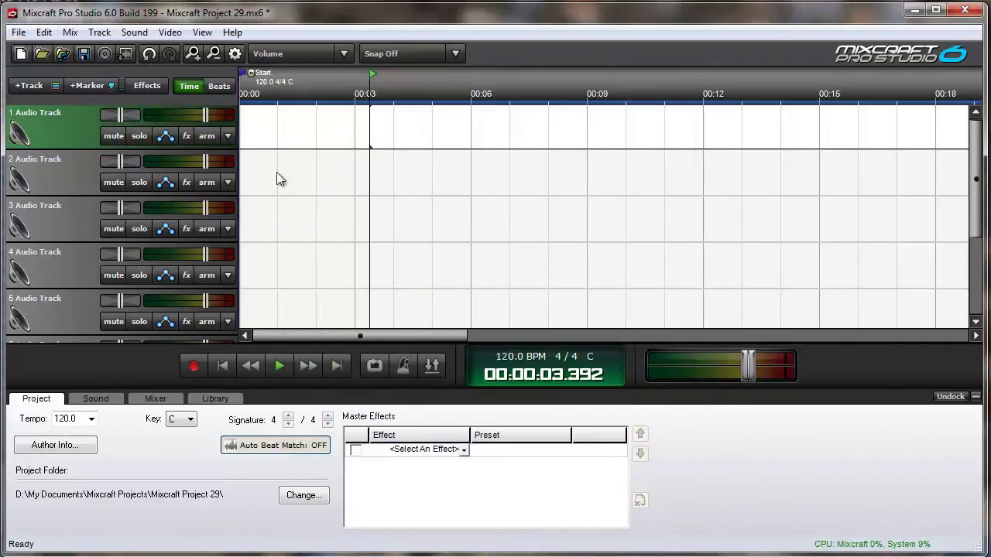
Browse Track 1's WaveRT recording inputs toward M-Audio Line 1/2.
left_click(227, 137)
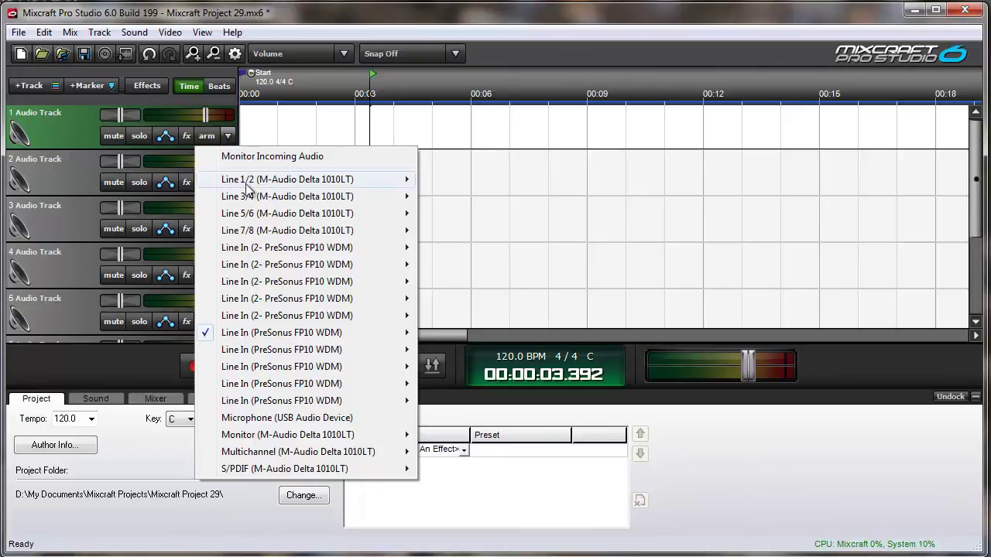
mouse_move(247, 184)
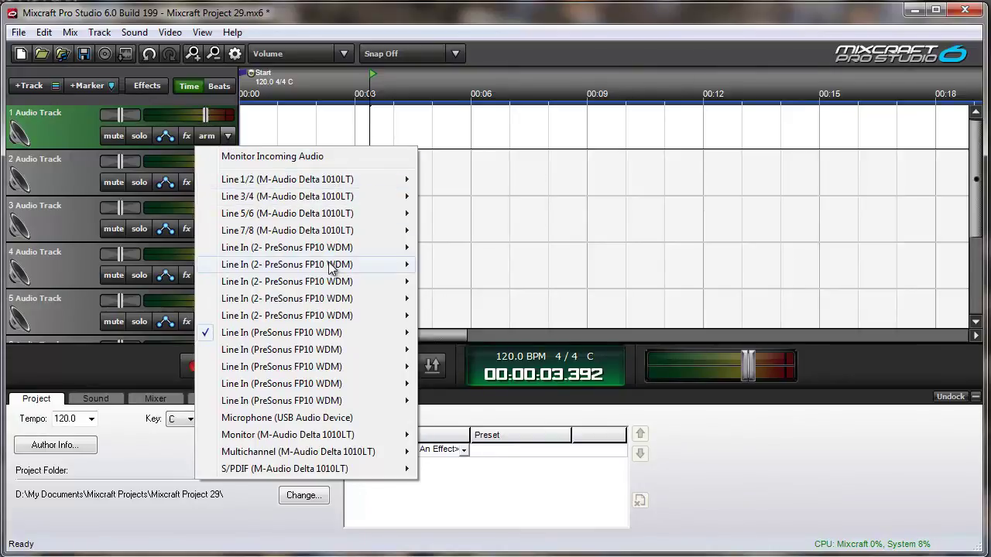
mouse_move(325, 267)
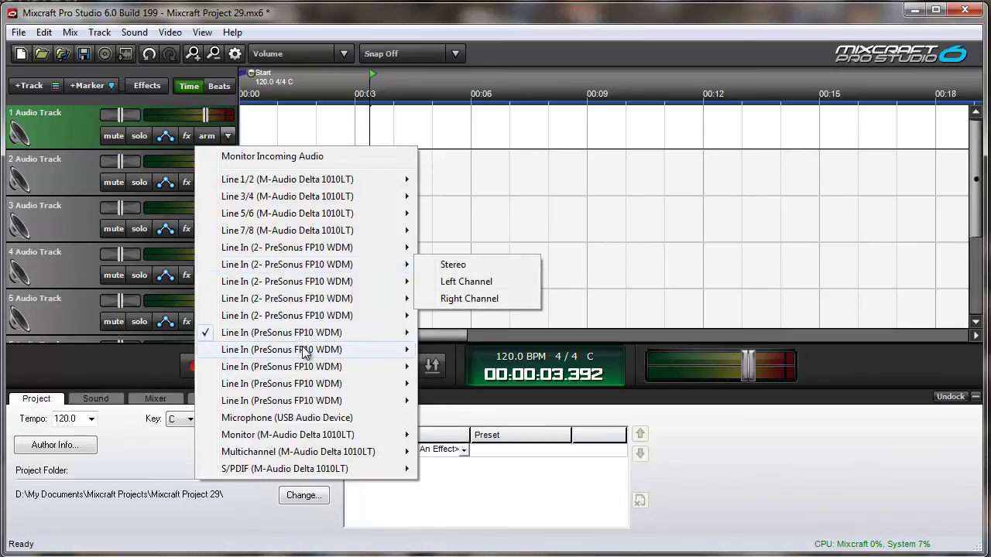
mouse_move(305, 353)
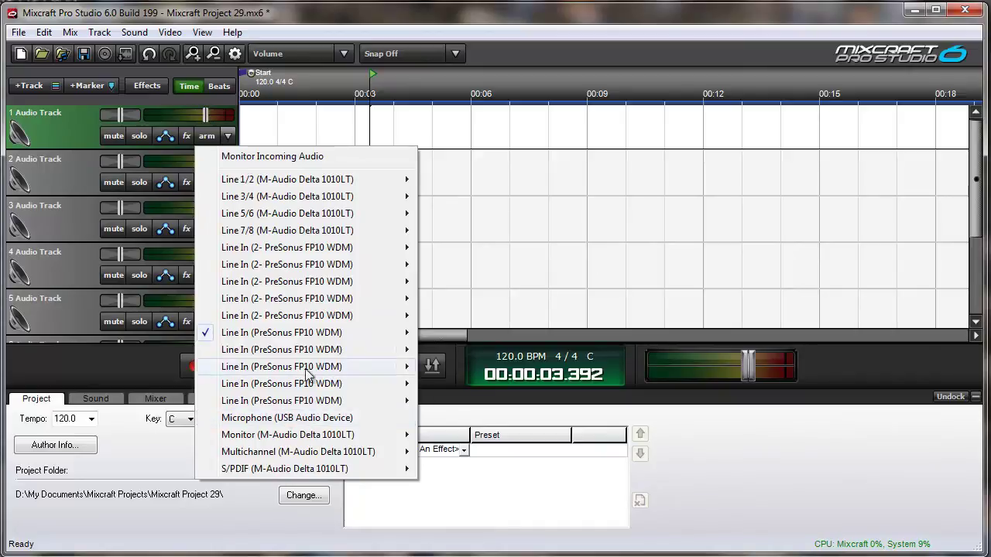
Arm Track 1 on M-Audio Line 1/2 left channel and Track 2 on the USB microphone.
mouse_move(356, 178)
left_click(453, 200)
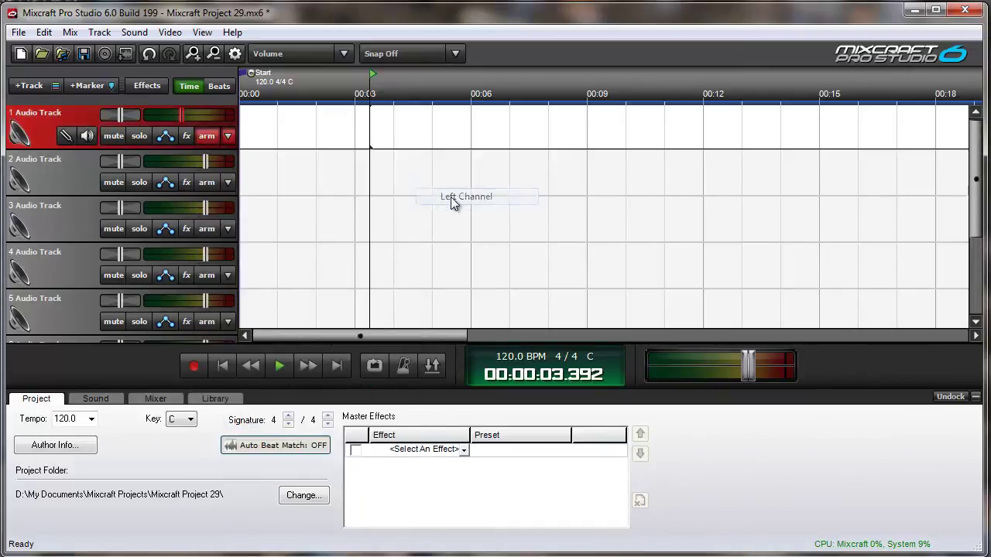
left_click(229, 183)
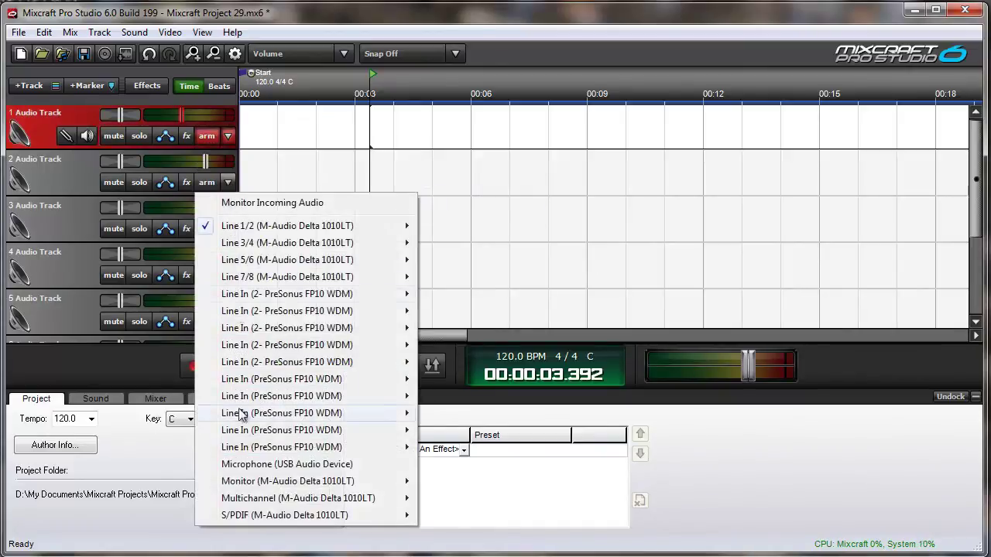
left_click(257, 467)
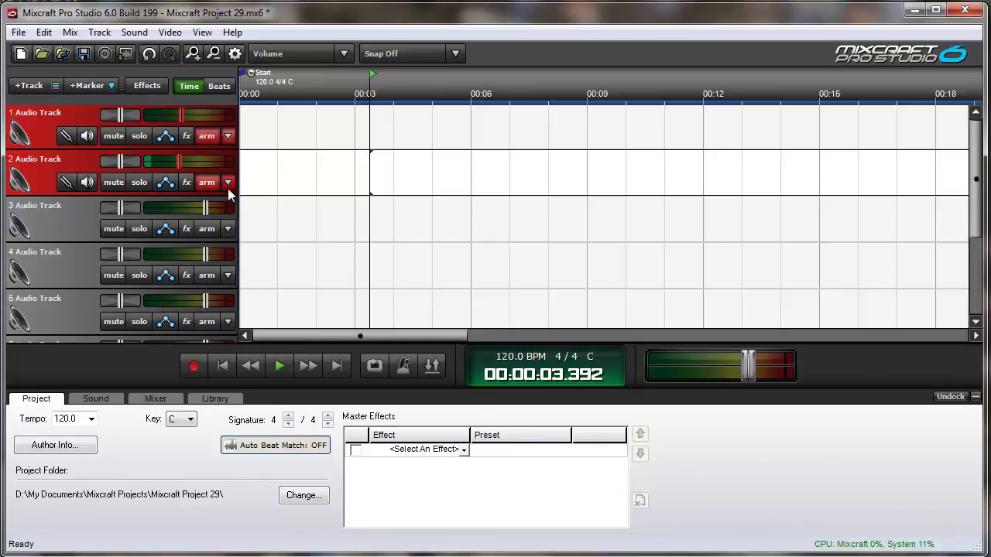
Arm Track 3 on PreSonus FP10 Line In right channel and Track 4 on M-Audio Line 1/2 right.
left_click(228, 228)
mouse_move(361, 391)
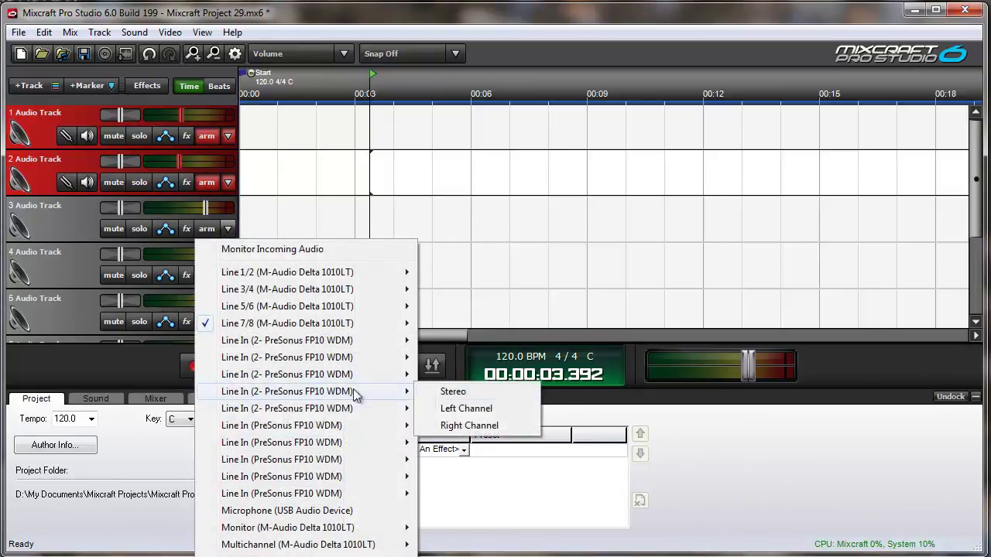
left_click(469, 426)
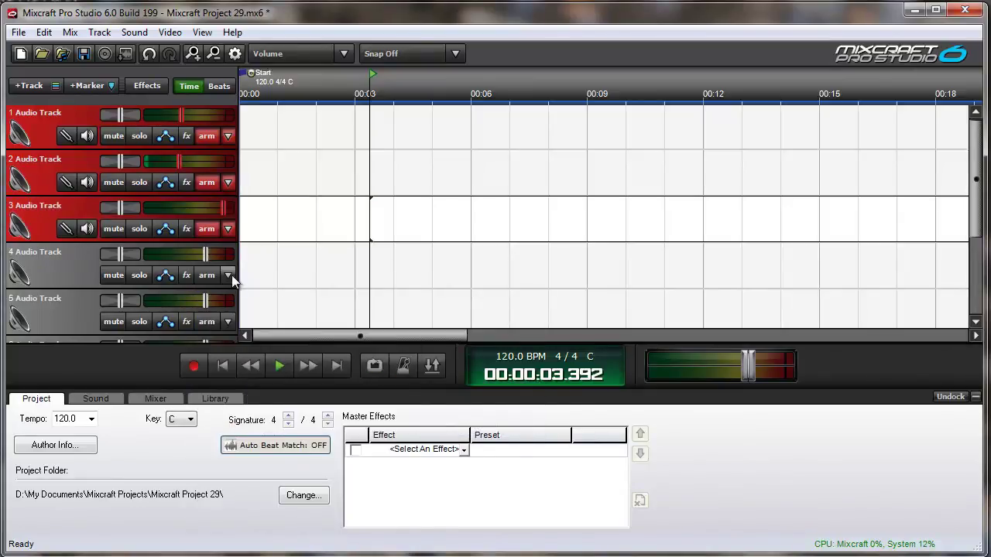
left_click(227, 275)
mouse_move(403, 325)
left_click(470, 353)
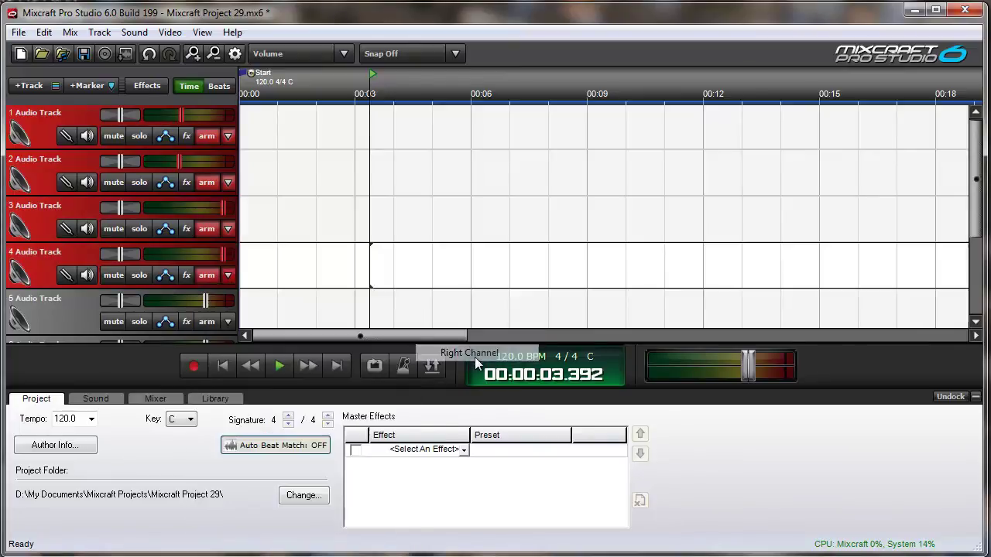
left_click(227, 135)
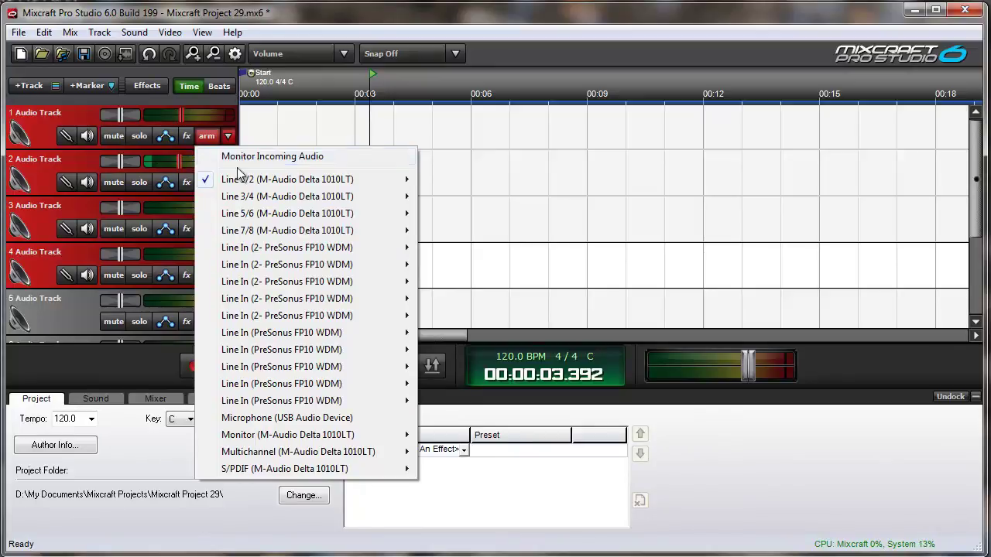
mouse_move(251, 199)
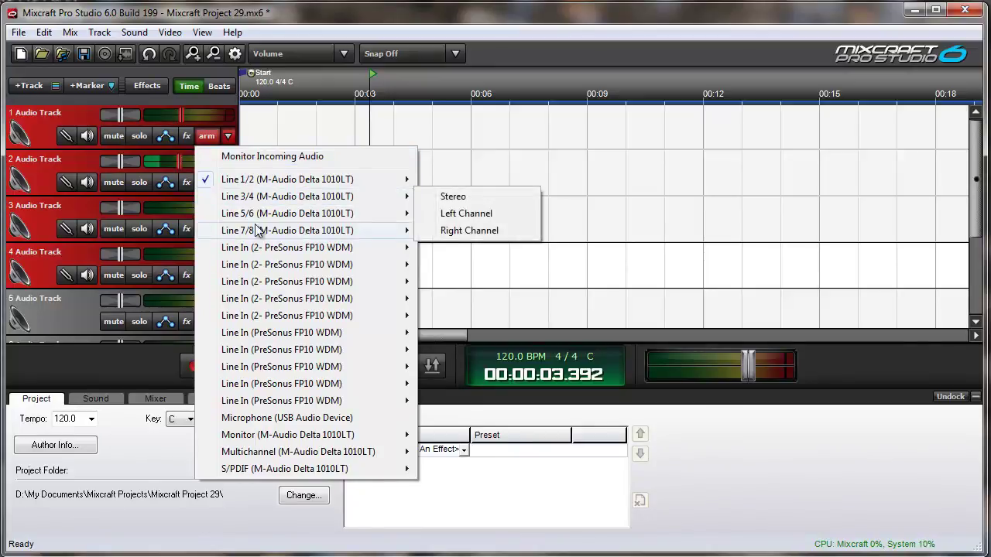
mouse_move(267, 291)
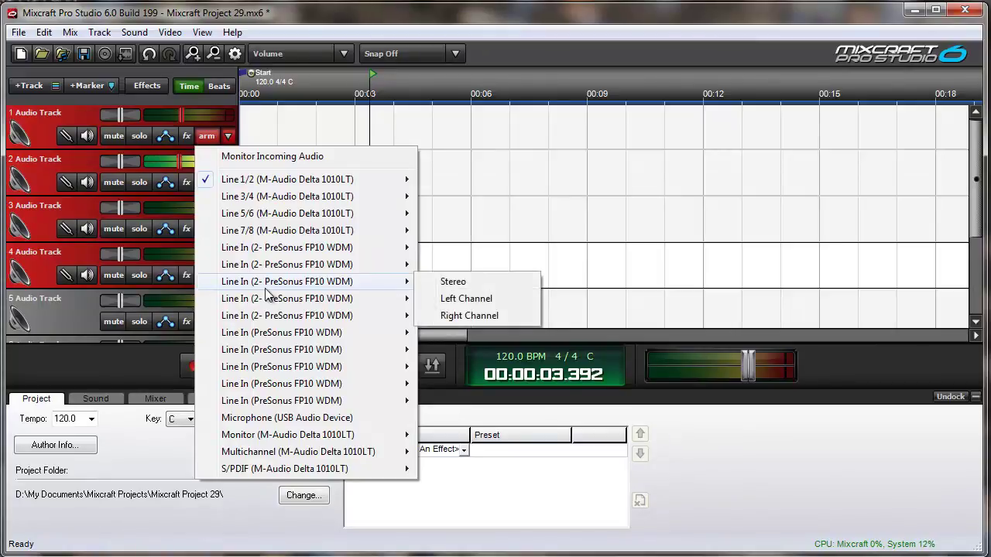